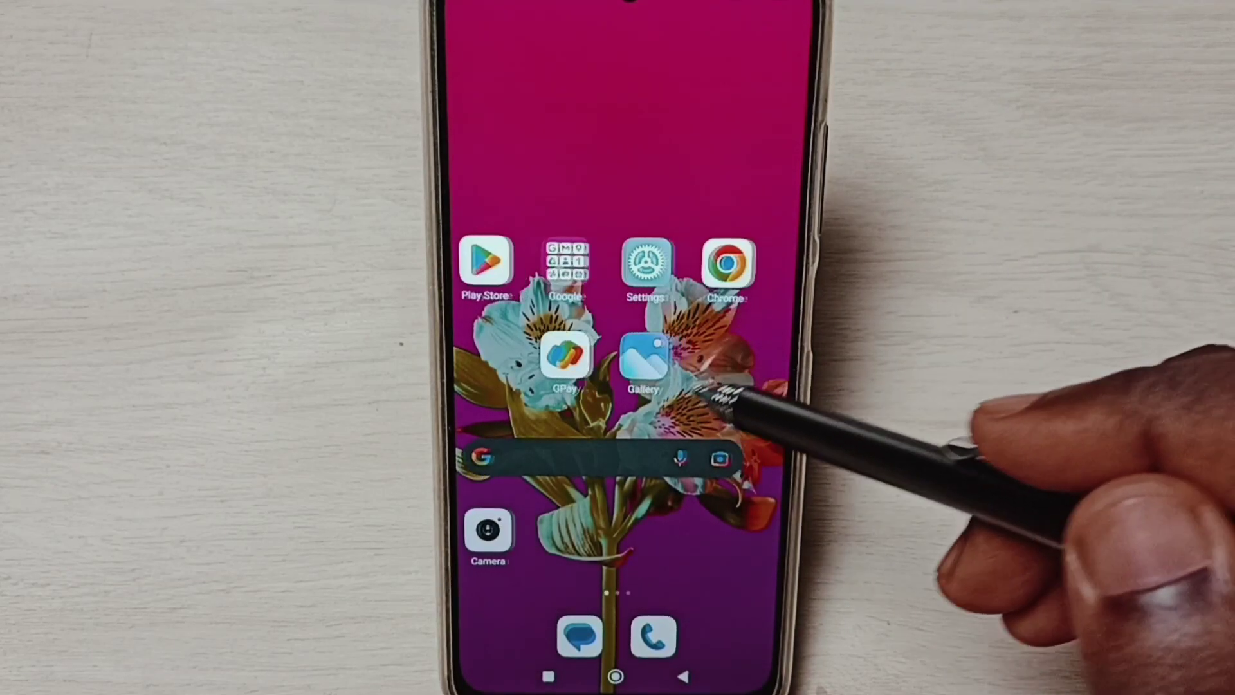
Step: Launch Settings from the home screen and scroll to the Apps section
{"action": "mouse_move", "coordinate": [743, 400]}
{"action": "left_mouse_down"}
{"action": "mouse_move", "coordinate": [567, 452]}
{"action": "mouse_move", "coordinate": [786, 358]}
{"action": "left_mouse_up"}
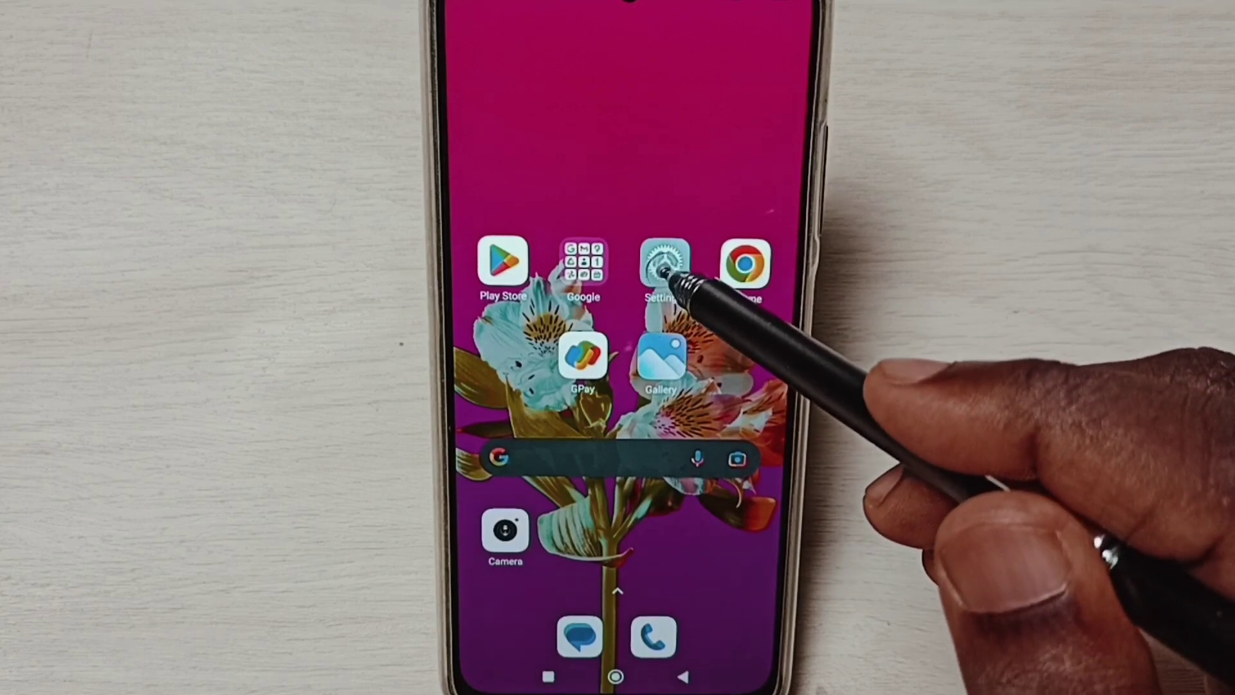
{"action": "left_click", "coordinate": [666, 268]}
{"action": "left_click_drag", "start_coordinate": [679, 532], "coordinate": [723, 171]}
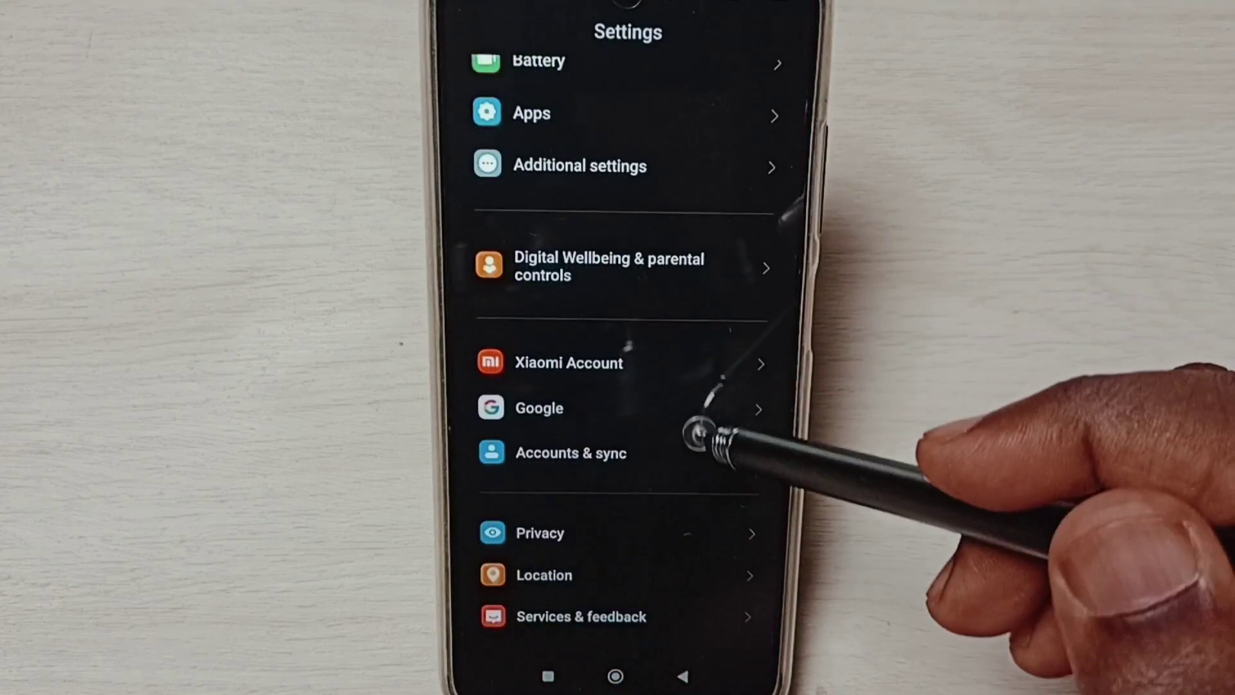
{"action": "left_click_drag", "start_coordinate": [711, 353], "coordinate": [688, 503]}
Step: Go into Apps and then Manage apps to list all installed apps
{"action": "left_click", "coordinate": [724, 289]}
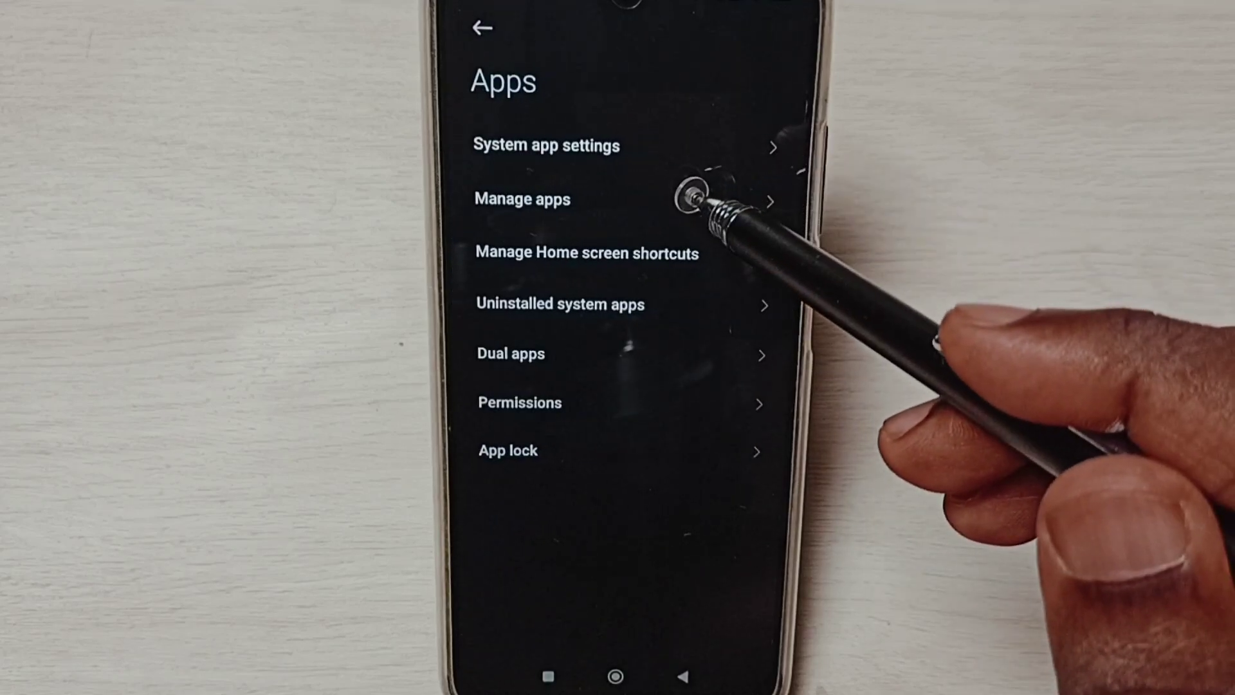
{"action": "left_click", "coordinate": [702, 196]}
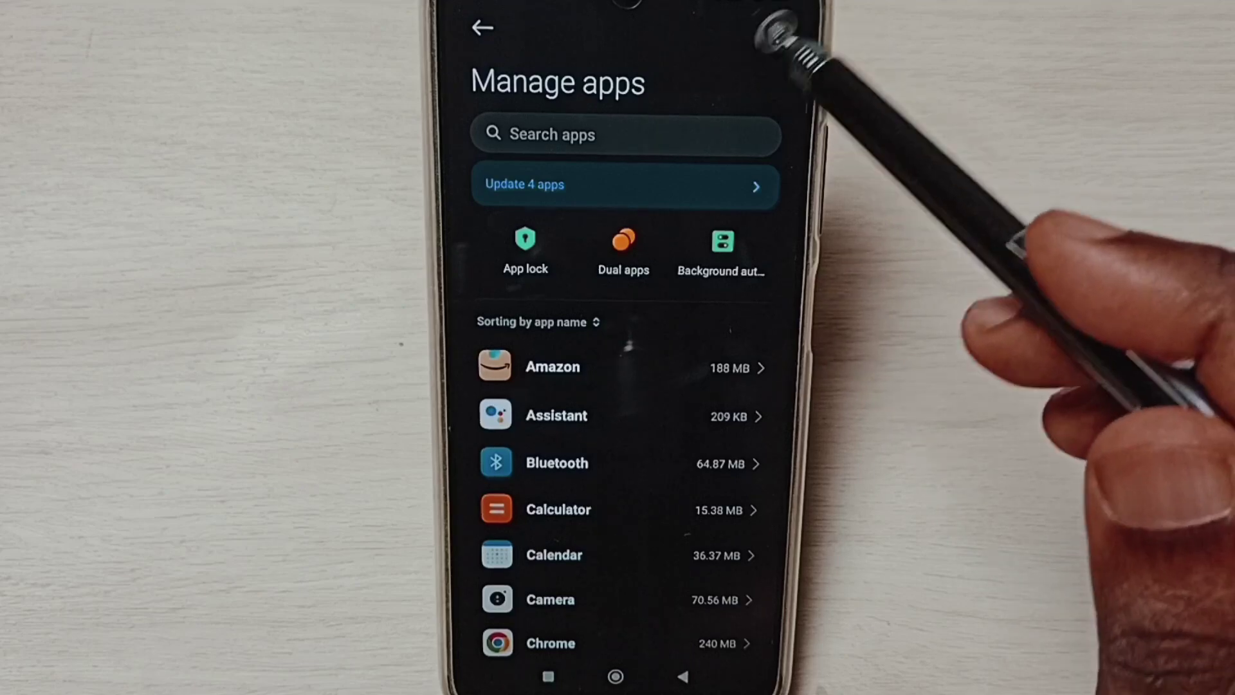
Step: Reach Default apps via the overflow menu's Other settings
{"action": "left_click", "coordinate": [780, 35]}
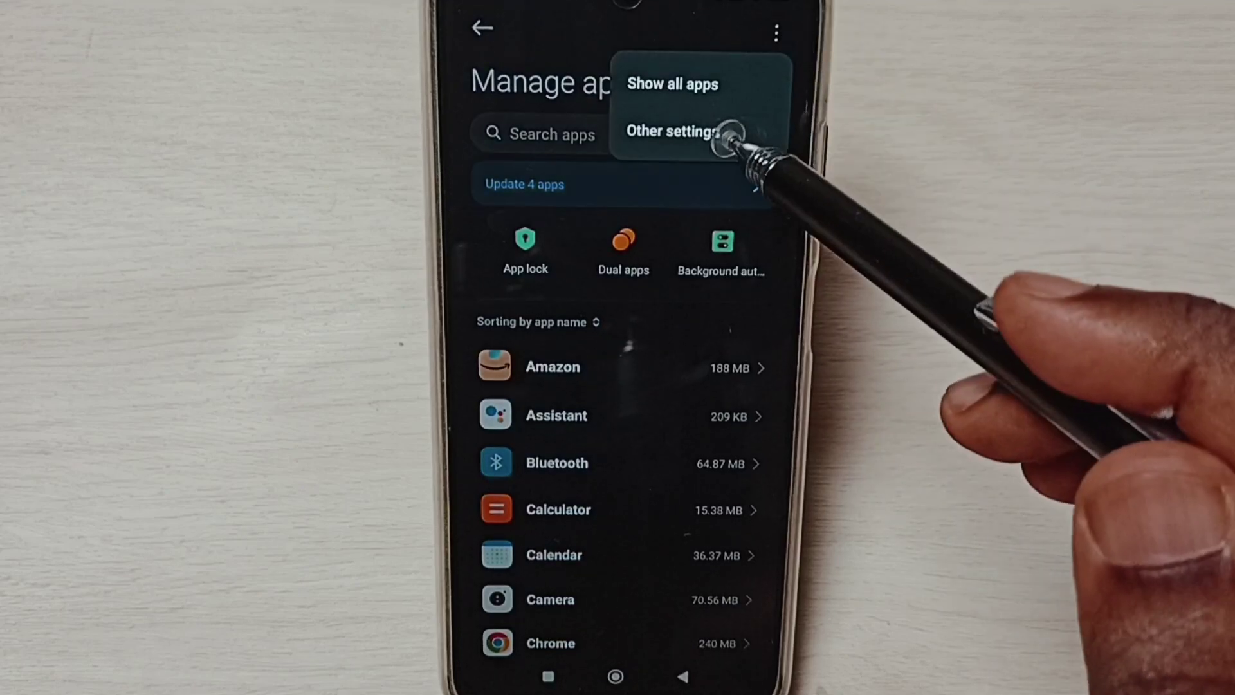
{"action": "left_click", "coordinate": [722, 133]}
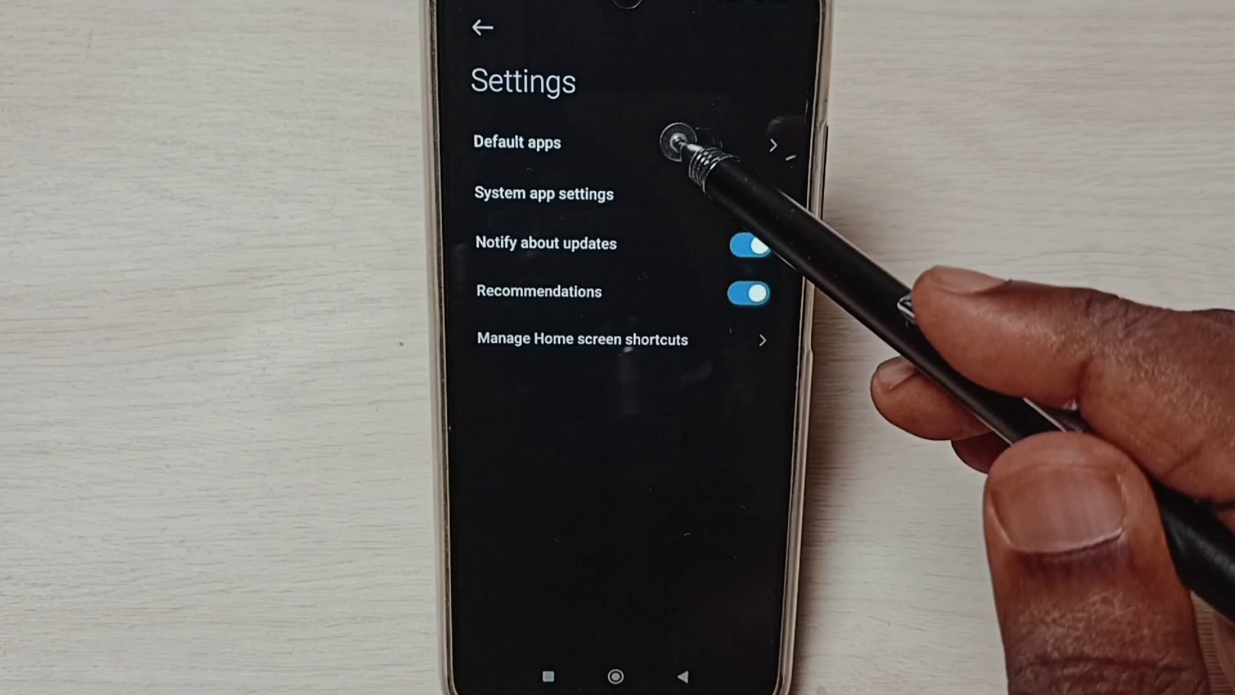
{"action": "left_click", "coordinate": [685, 145]}
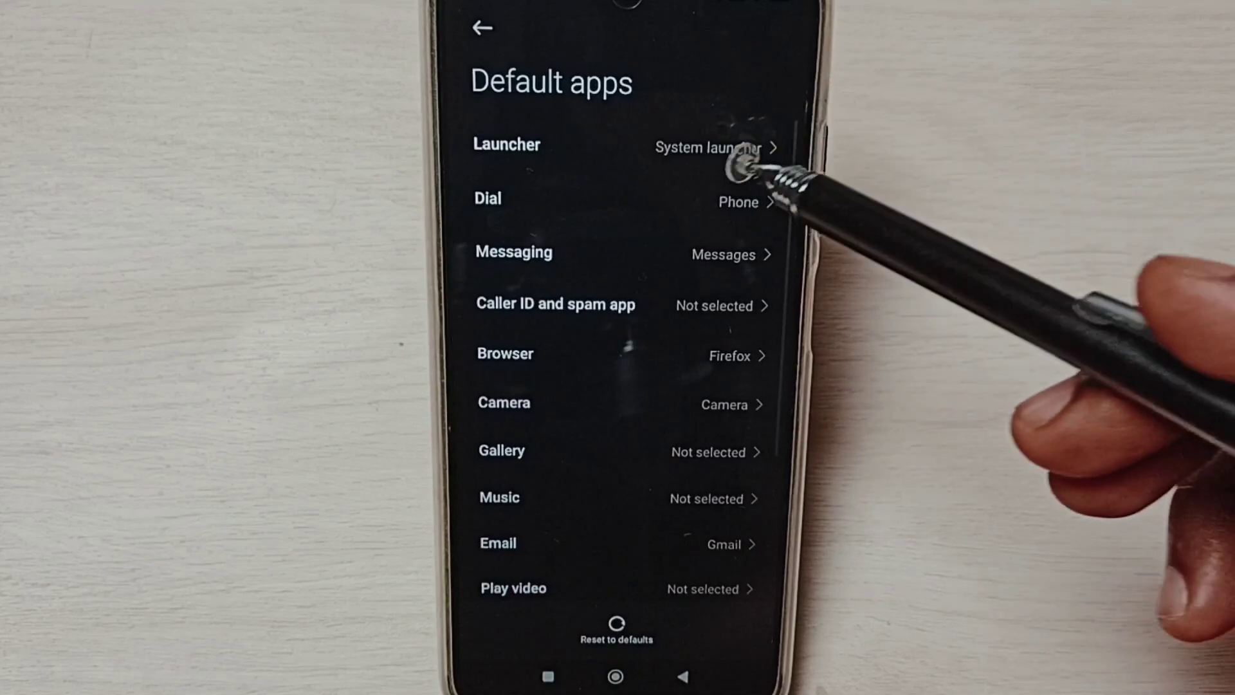
Step: Enter the Browser default chooser listing Chrome and Firefox, with Firefox selected
{"action": "left_click", "coordinate": [614, 359]}
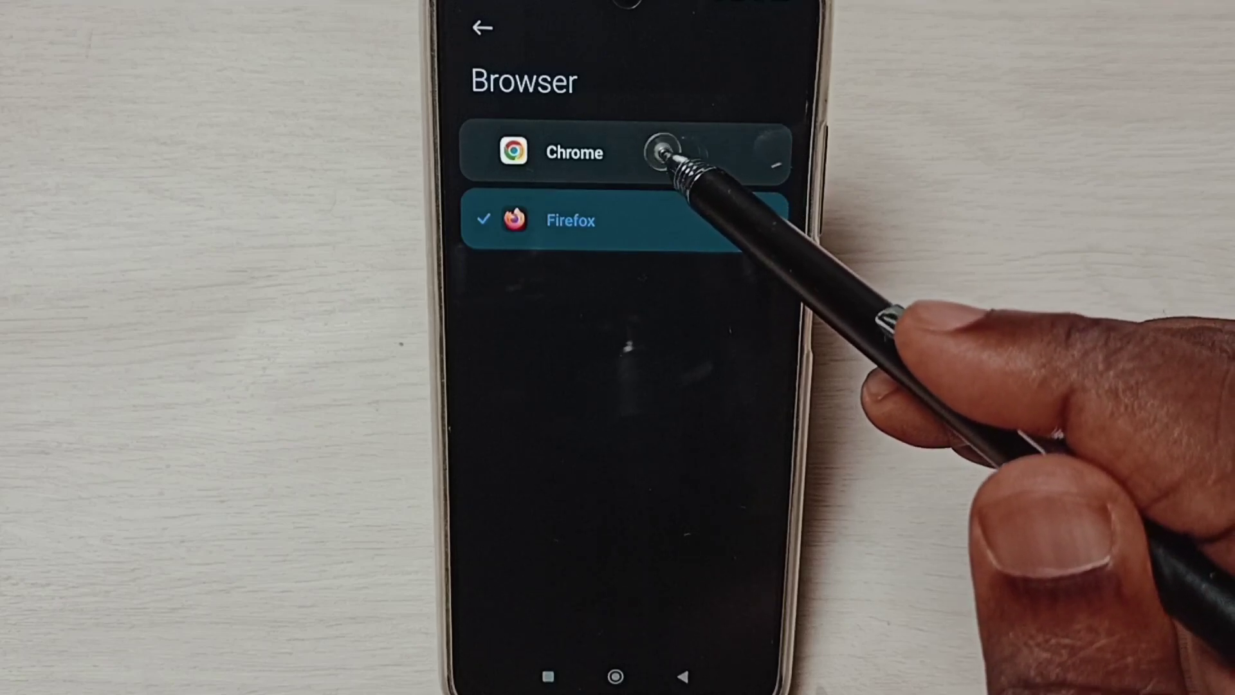
Step: Select Chrome as the default browser and go back to Default apps
{"action": "left_click", "coordinate": [666, 154]}
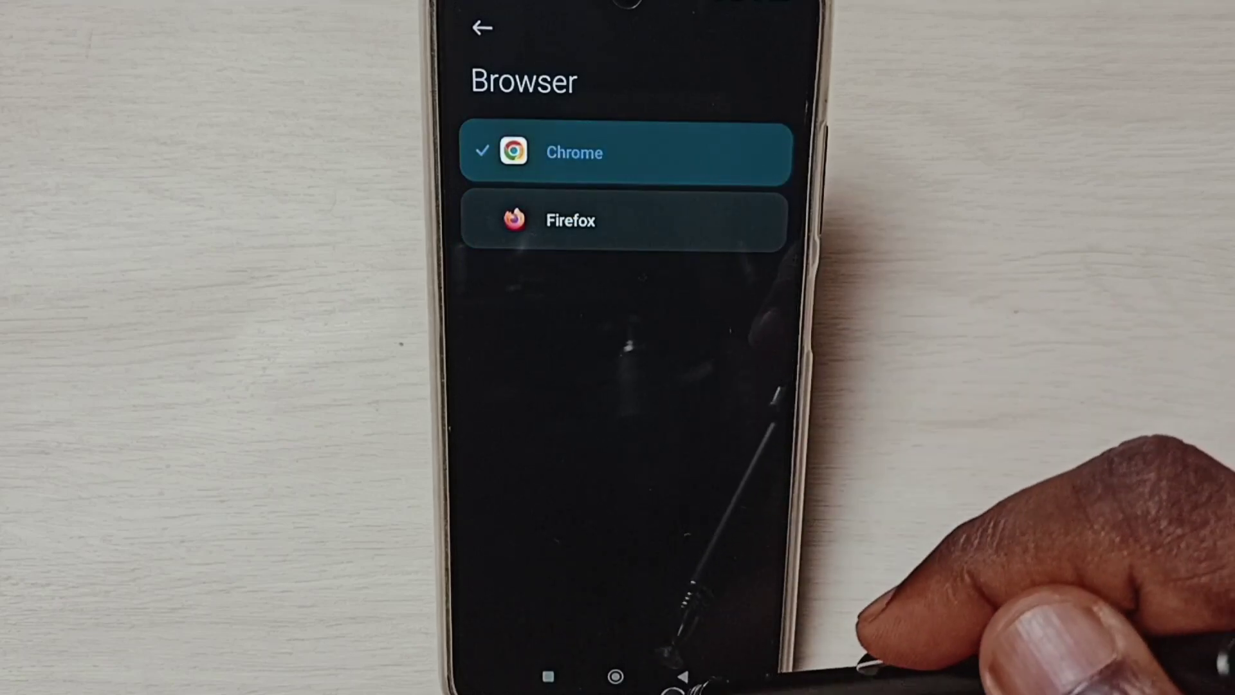
{"action": "left_click", "coordinate": [688, 676]}
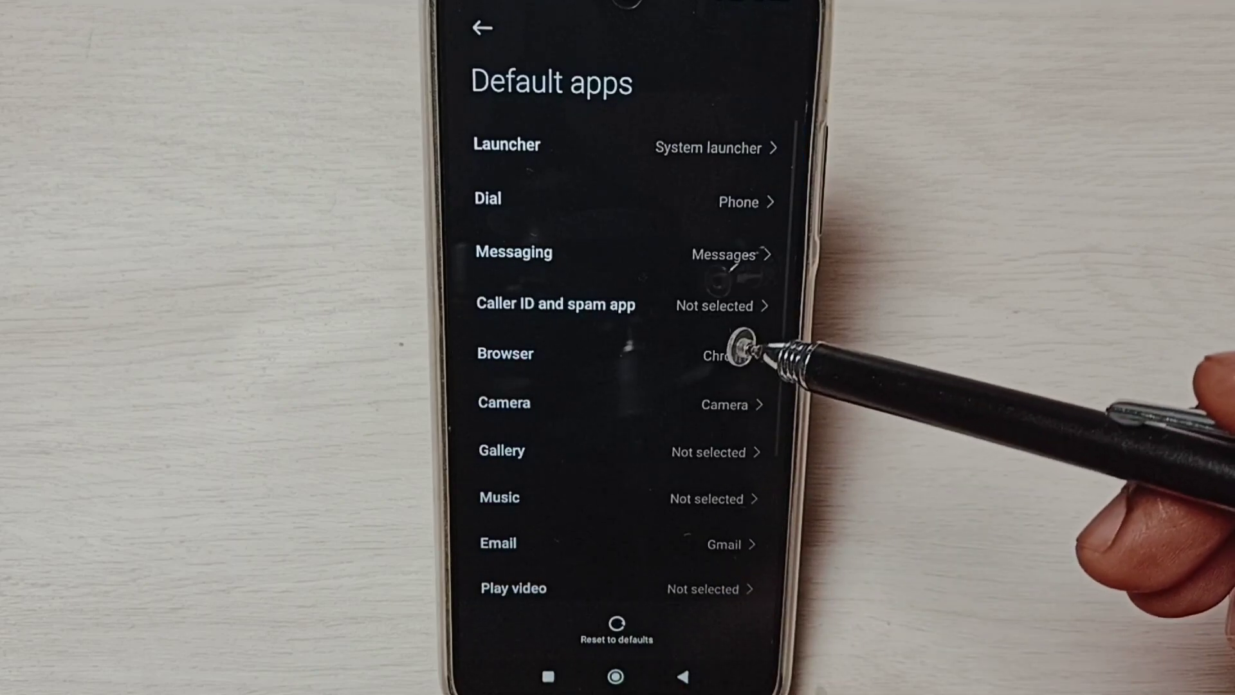